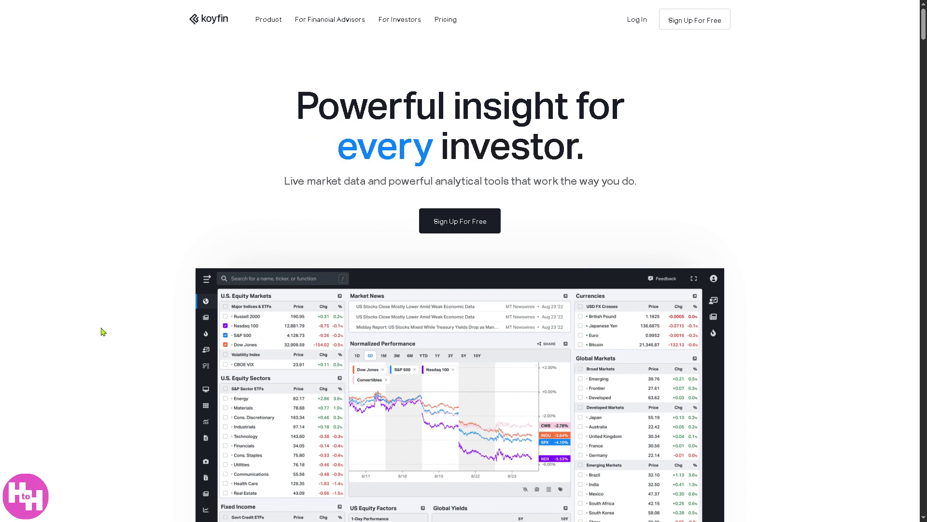
- Toggle the browser out of and back into fullscreen, then view Koyfin's pricing plans
key("F11")
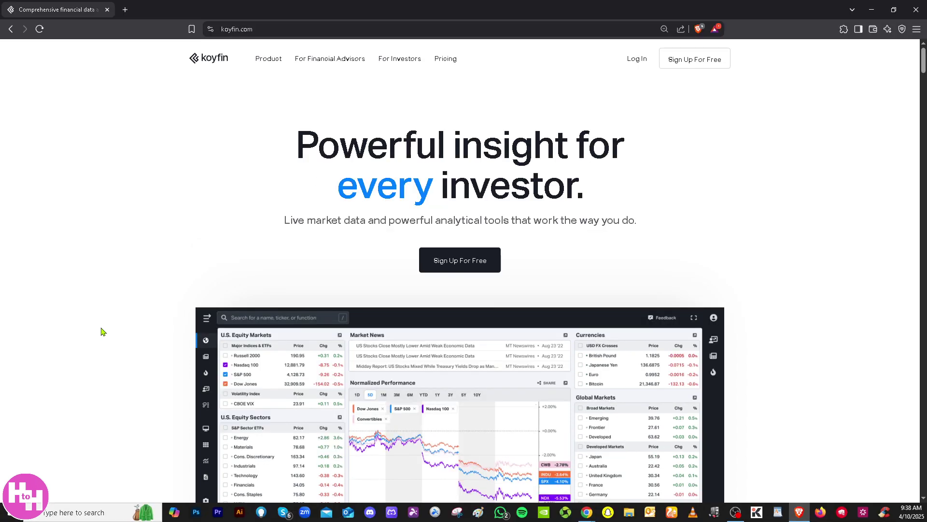
key("F11")
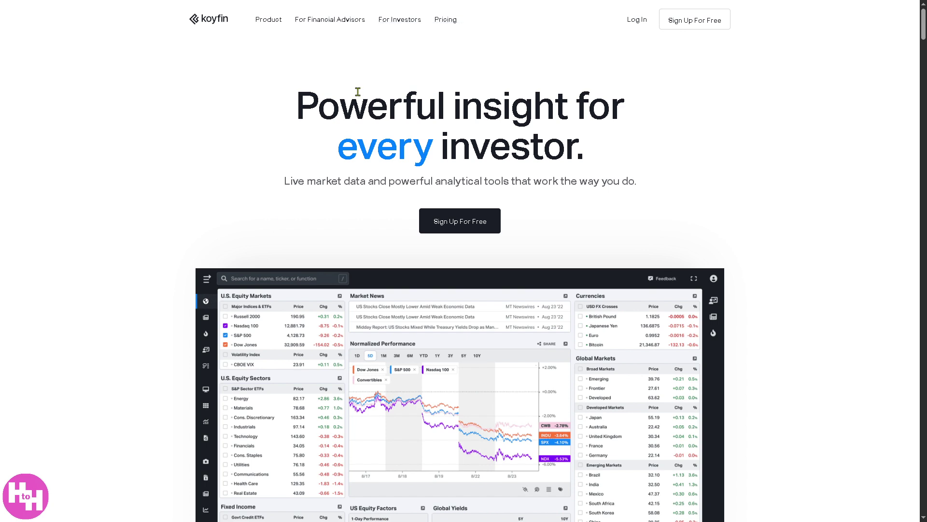
left_click(447, 25)
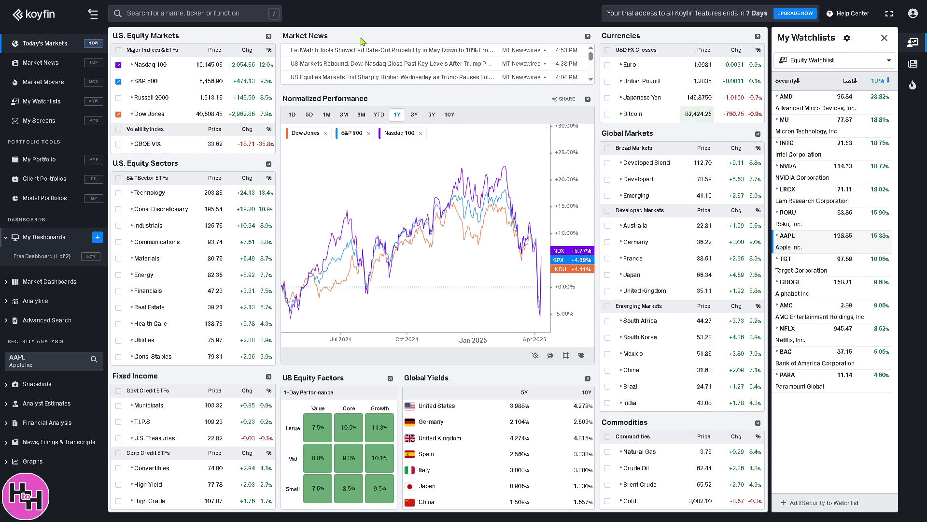
key("ctrl+minus")
key("ctrl+plus")
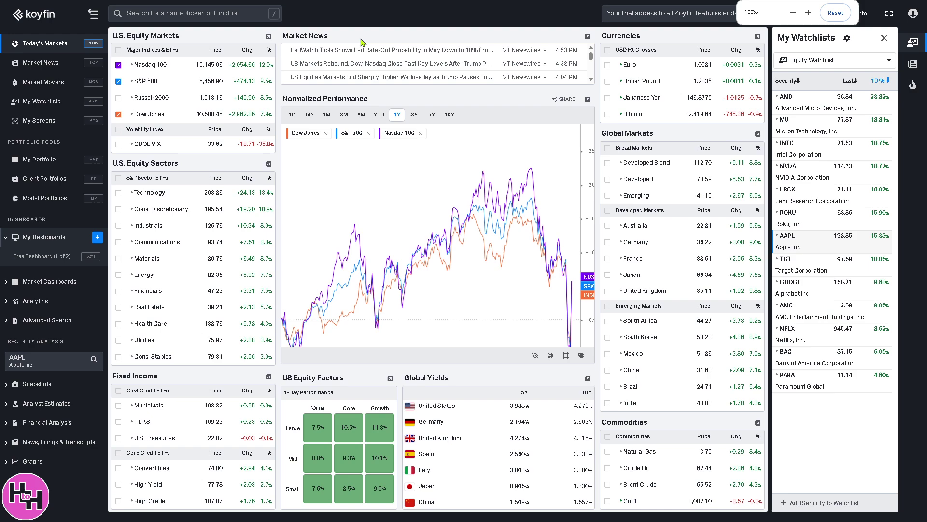
key("ctrl+plus")
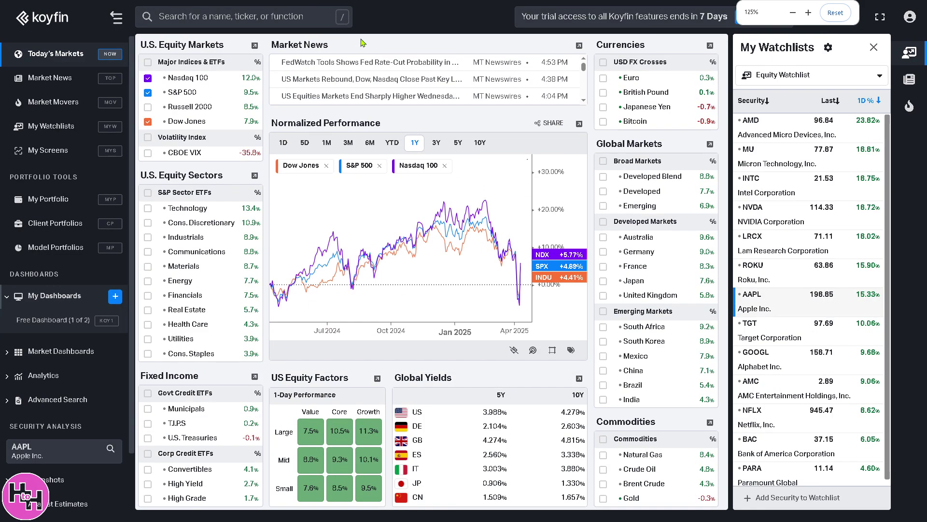
key("ctrl+minus")
key("ctrl+minus")
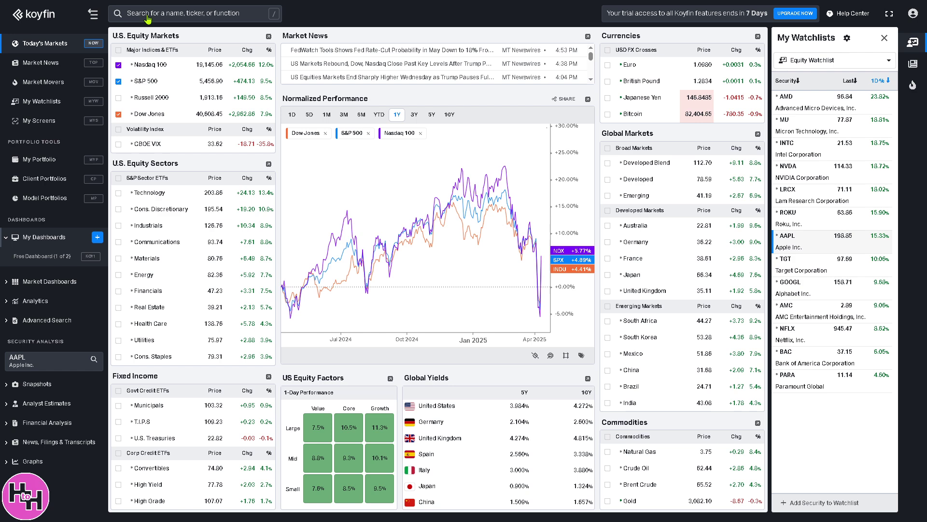
left_click(171, 15)
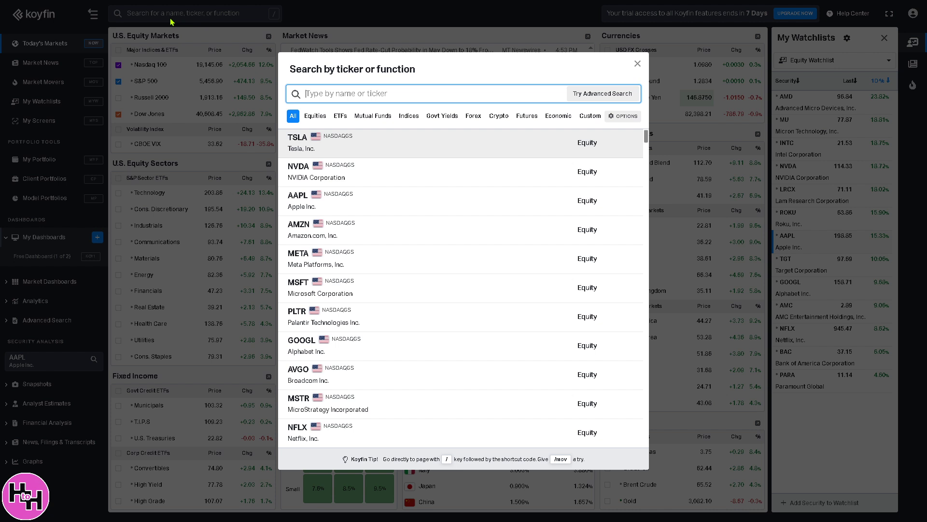
type("/")
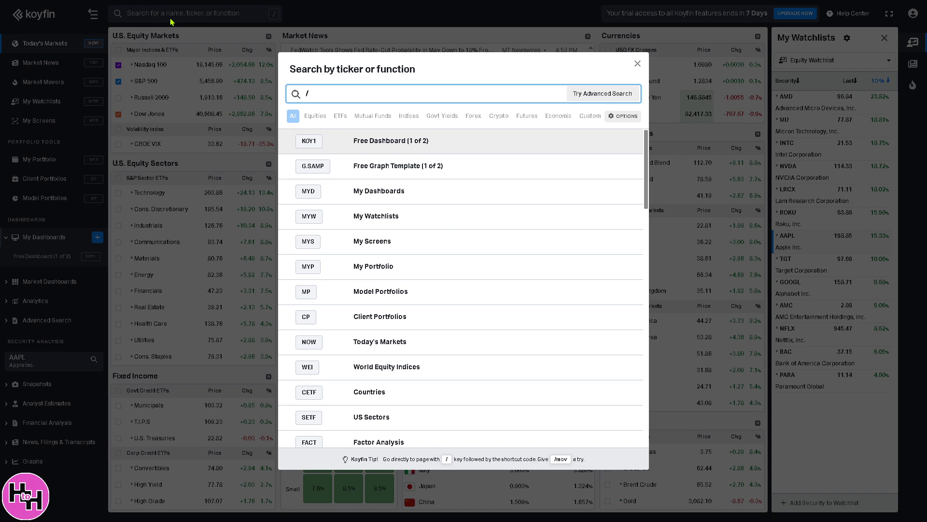
type("My")
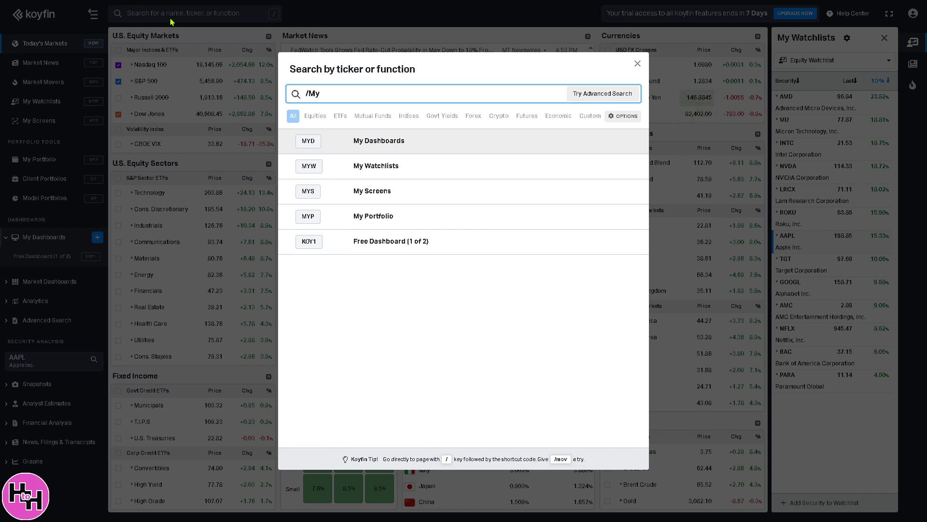
type("dash")
key("ctrl+a")
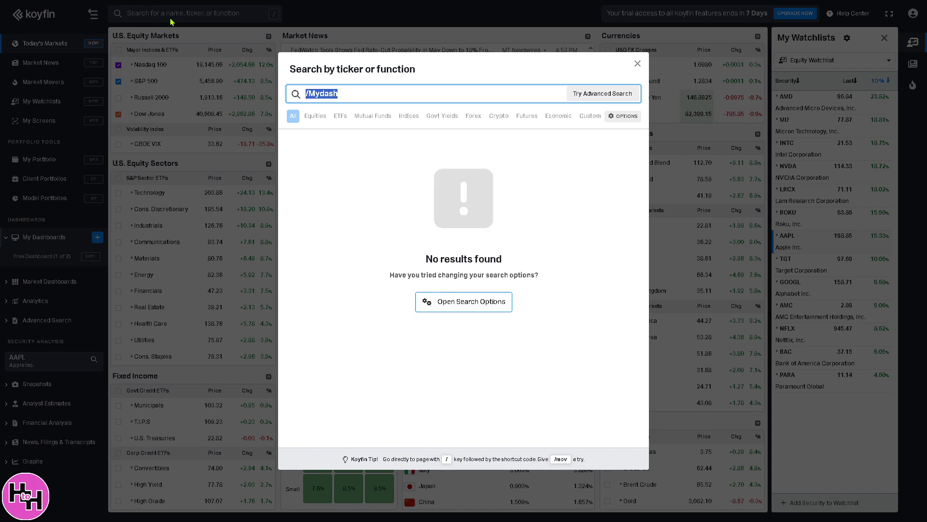
left_click(638, 64)
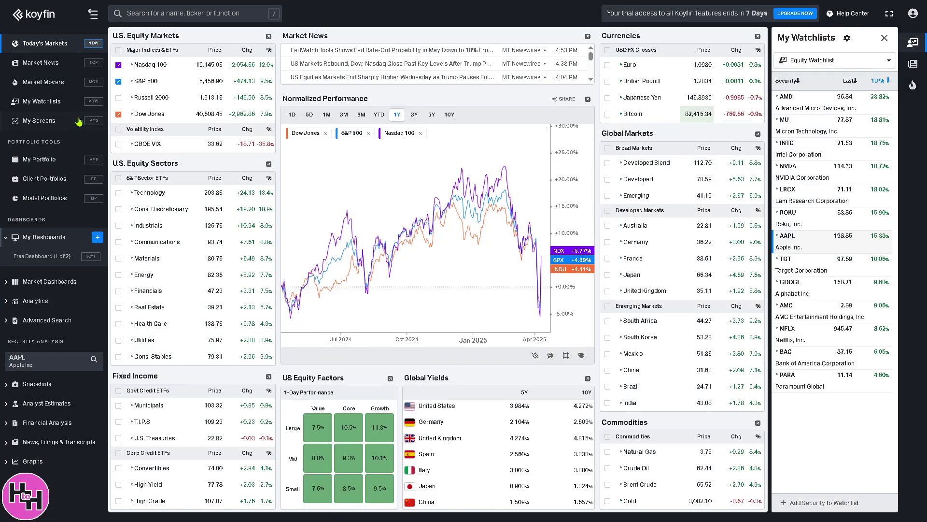
- Open My Watchlists and start a new watchlist from the + tab
left_click(54, 107)
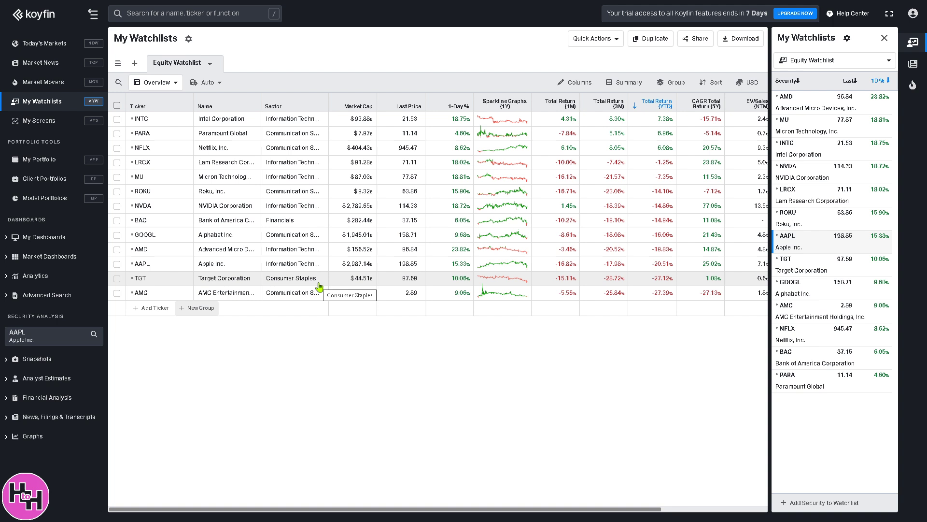
left_click(134, 66)
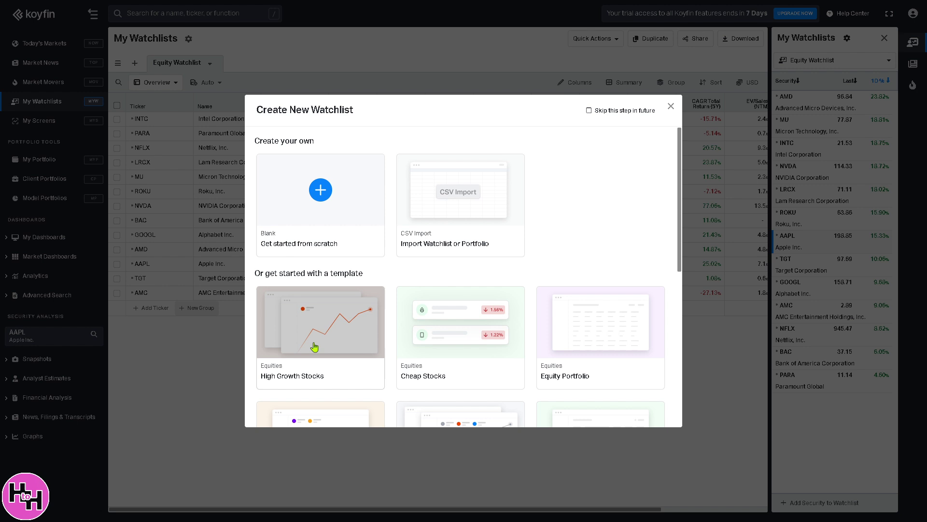
scroll(317, 348, "down", 2)
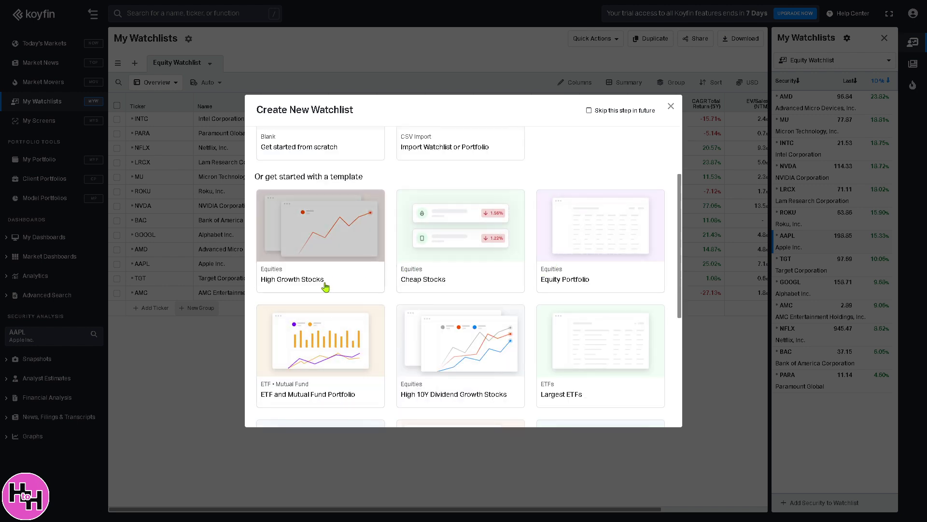
scroll(463, 297, "down", 2)
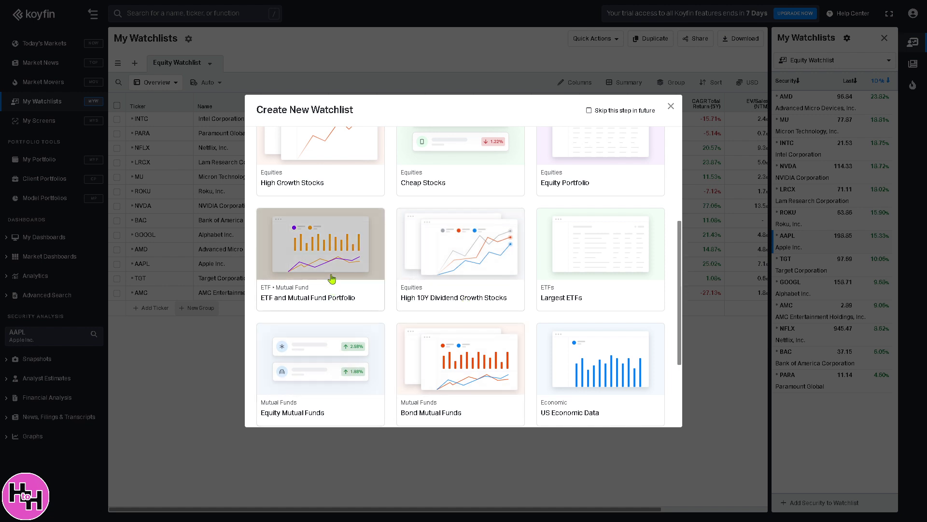
scroll(331, 280, "down", 2)
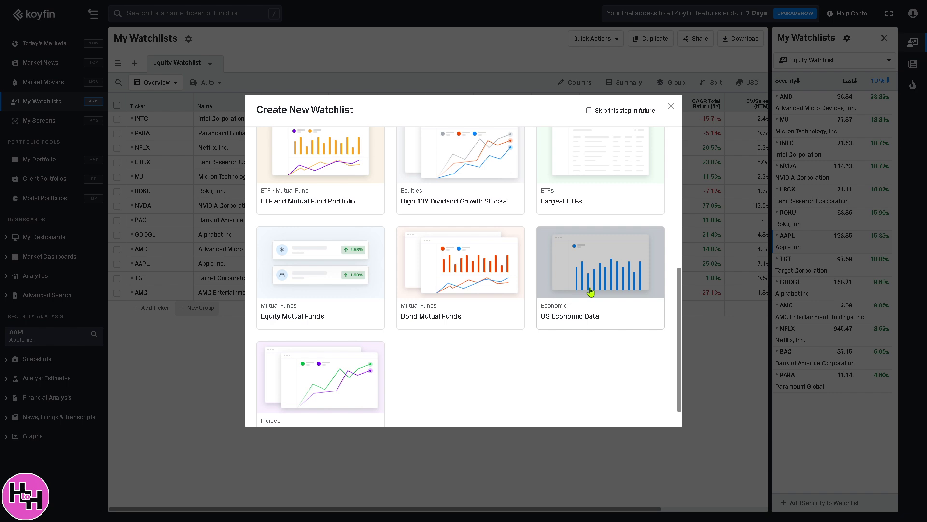
scroll(588, 293, "down", 1)
- Create the watchlist from the US Economic Data template card
left_click(600, 253)
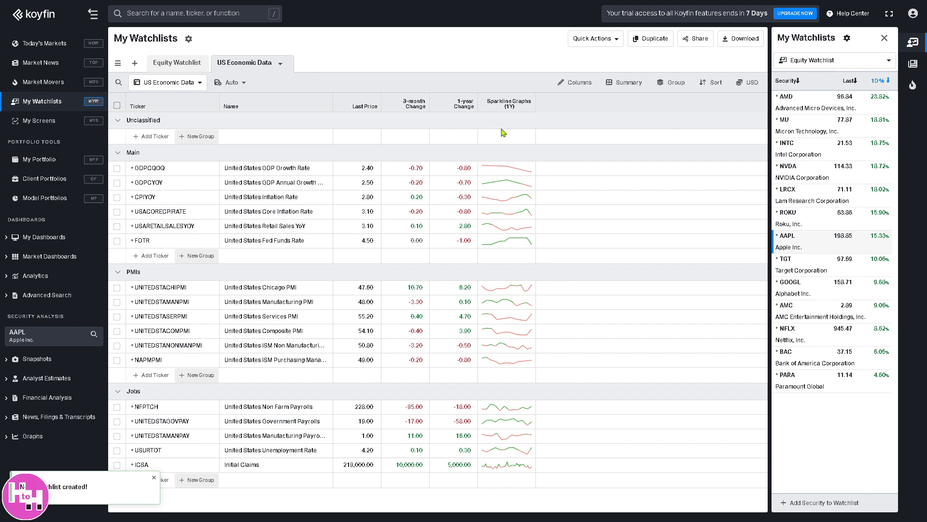
- Add the My Price Target column from Portfolio Tools and apply the column selection
left_click(565, 81)
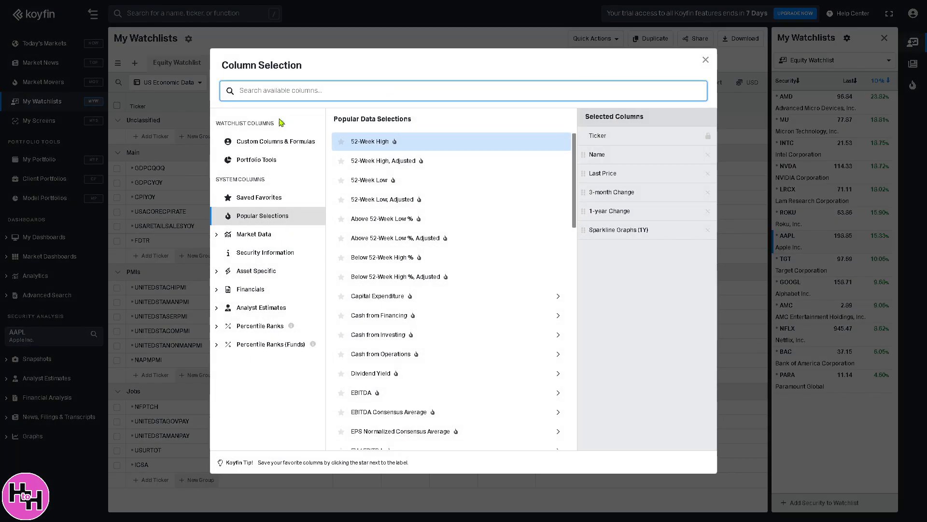
left_click(270, 162)
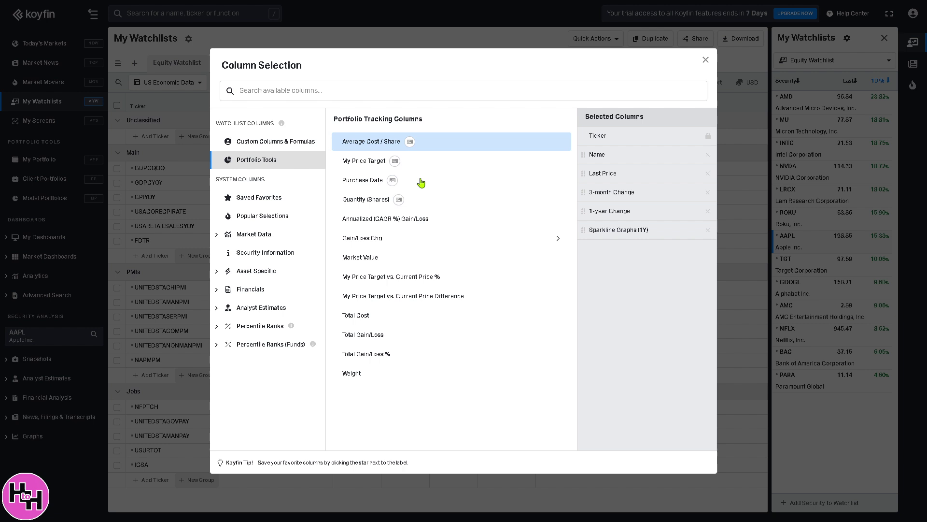
left_click(368, 163)
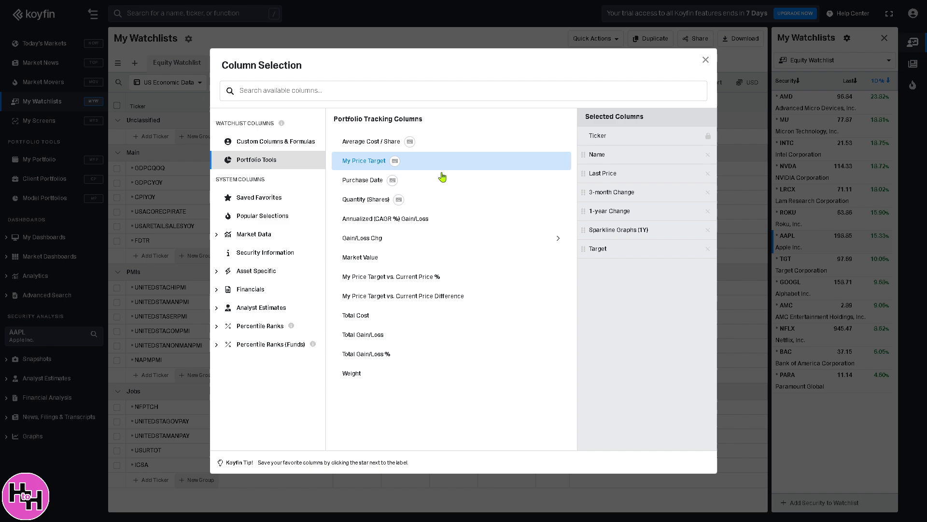
left_click(265, 202)
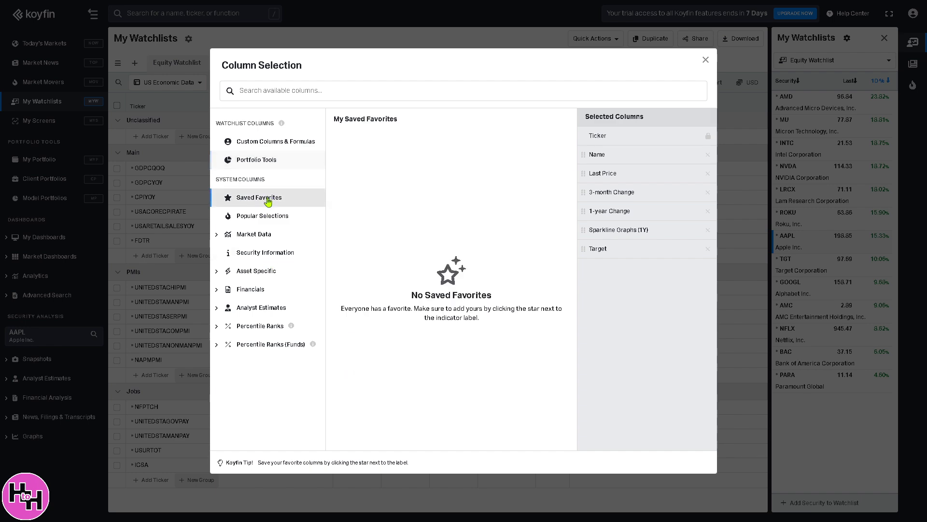
left_click(705, 61)
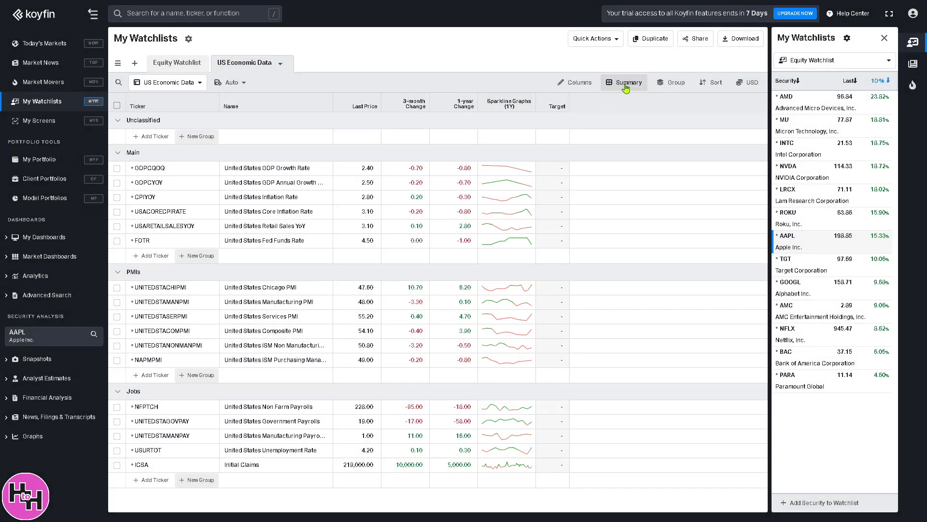
- Remove US Dollar from the selected currencies in the Currency Picker under the USD dropdown
left_click(625, 85)
left_click(670, 82)
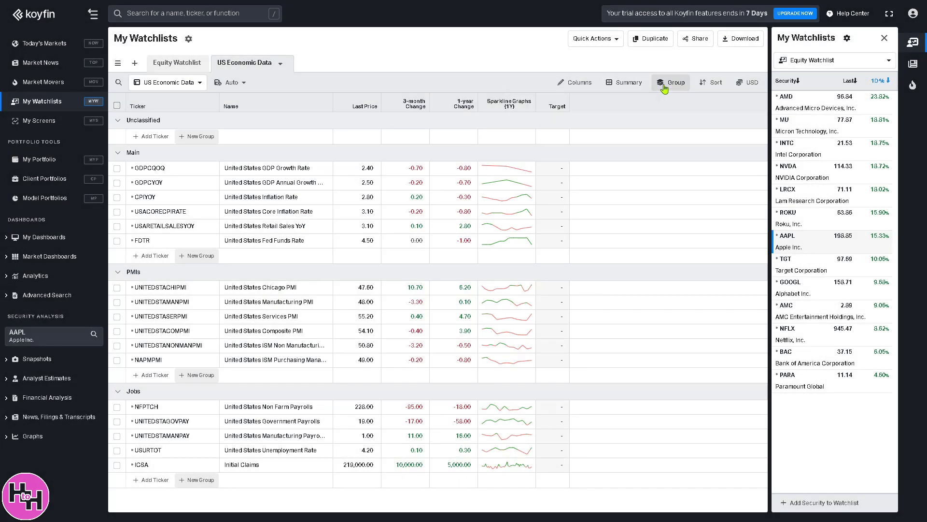
left_click(716, 86)
left_click(754, 85)
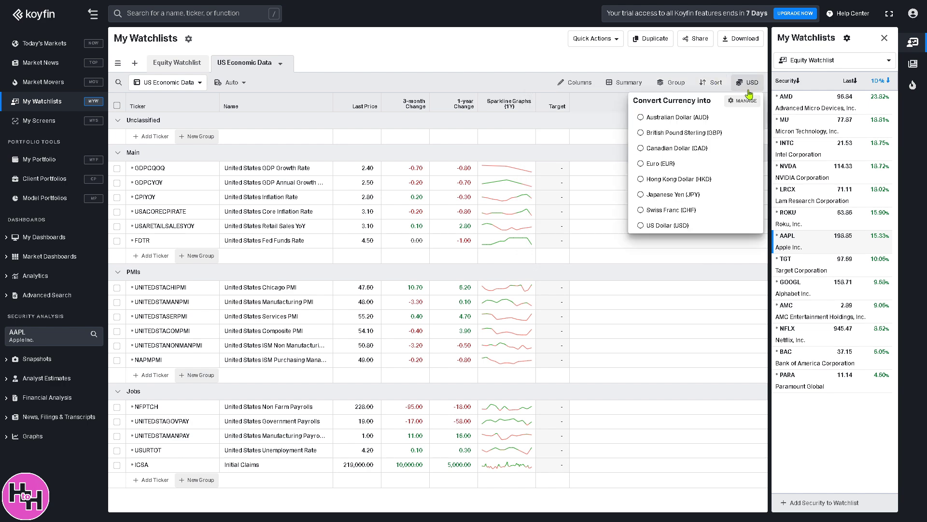
left_click(748, 101)
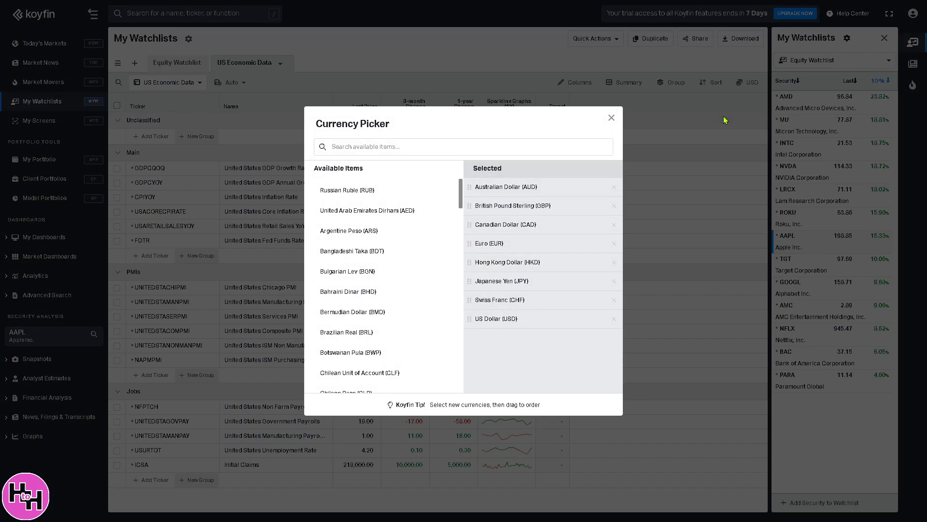
left_click(500, 323)
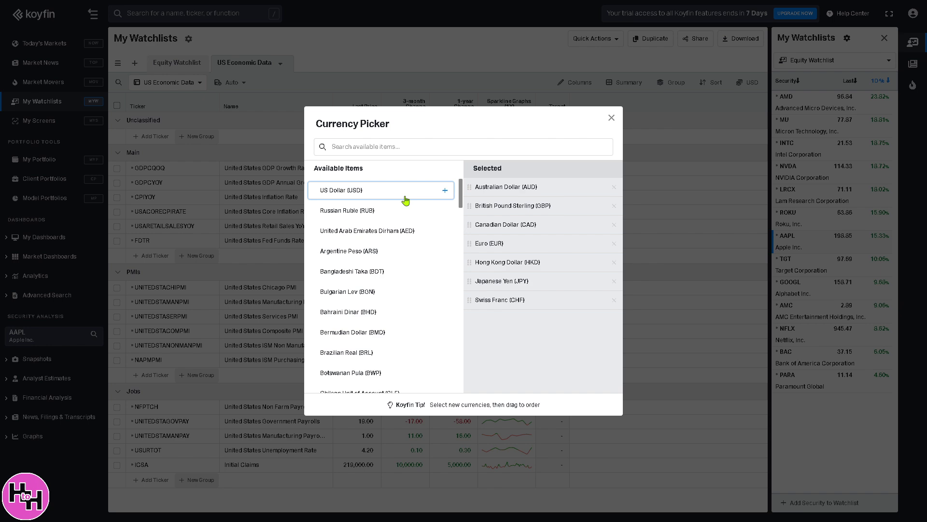
left_click(612, 118)
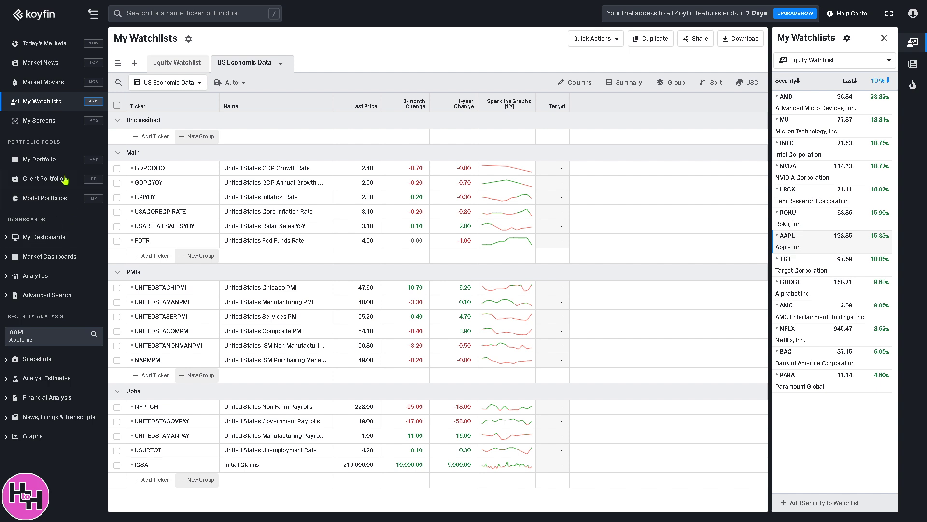
- Start a new portfolio with TSLA as a holding and set the cash position to 6.90
left_click(63, 160)
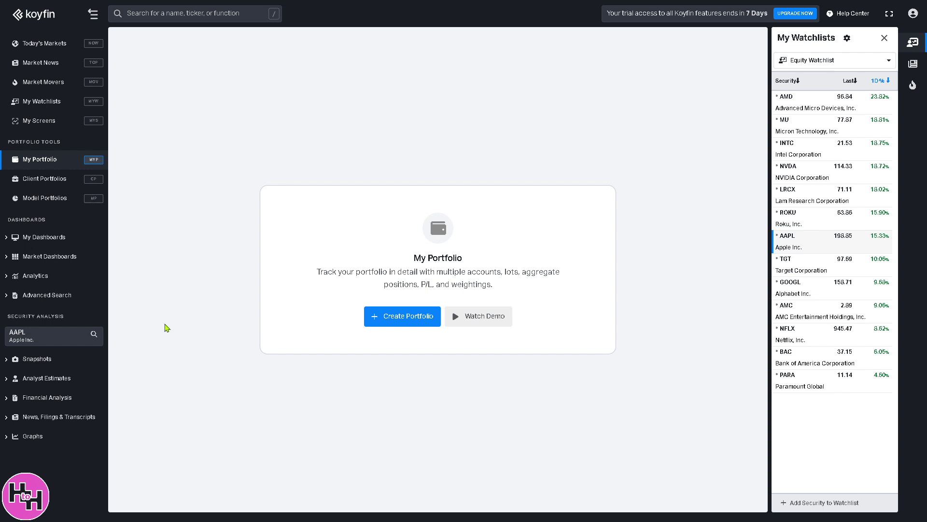
left_click(401, 324)
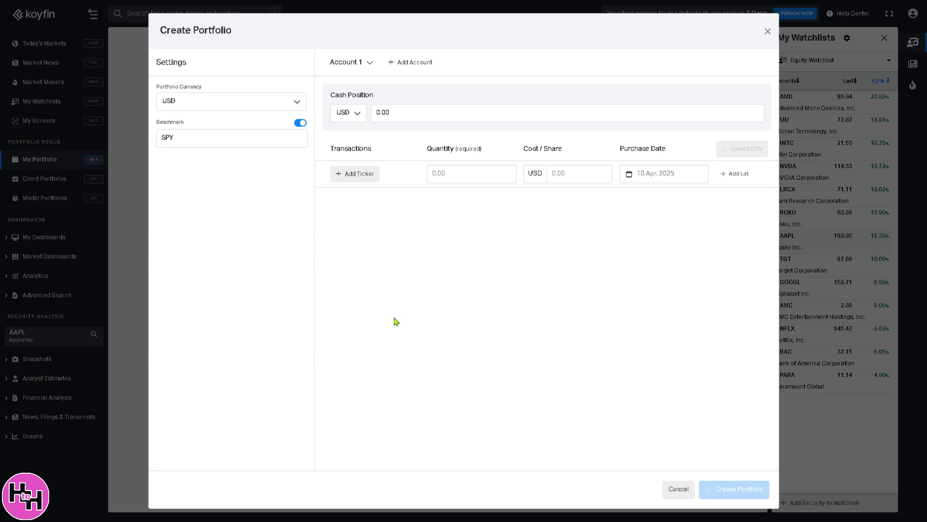
left_click(356, 174)
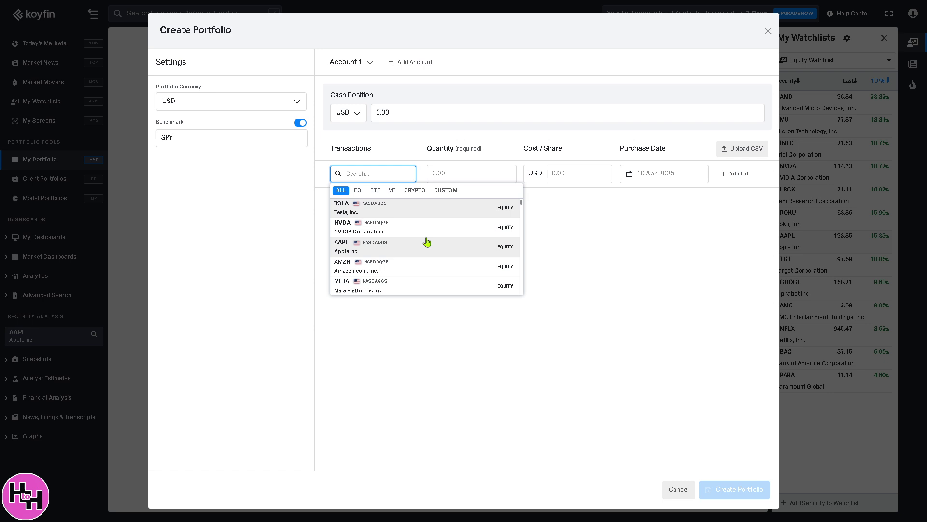
left_click(434, 211)
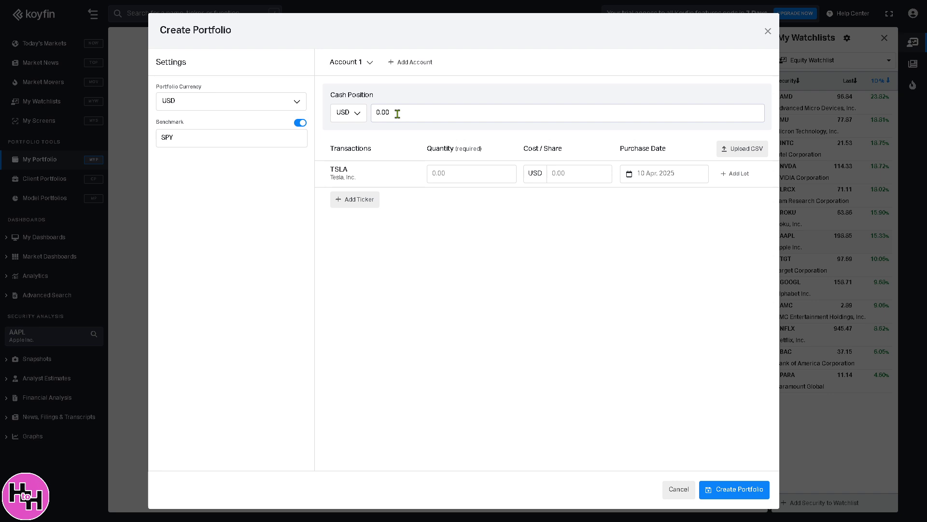
left_click_drag(392, 112, 372, 115)
type("6.9")
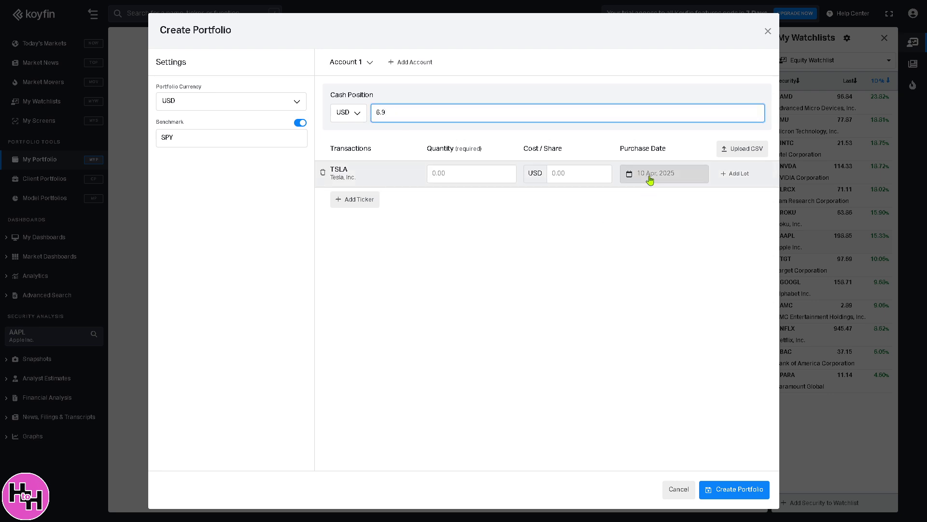
- Enter a 6.90 TSLA share quantity in a single lot and create the portfolio
mouse_move(507, 173)
left_click(734, 173)
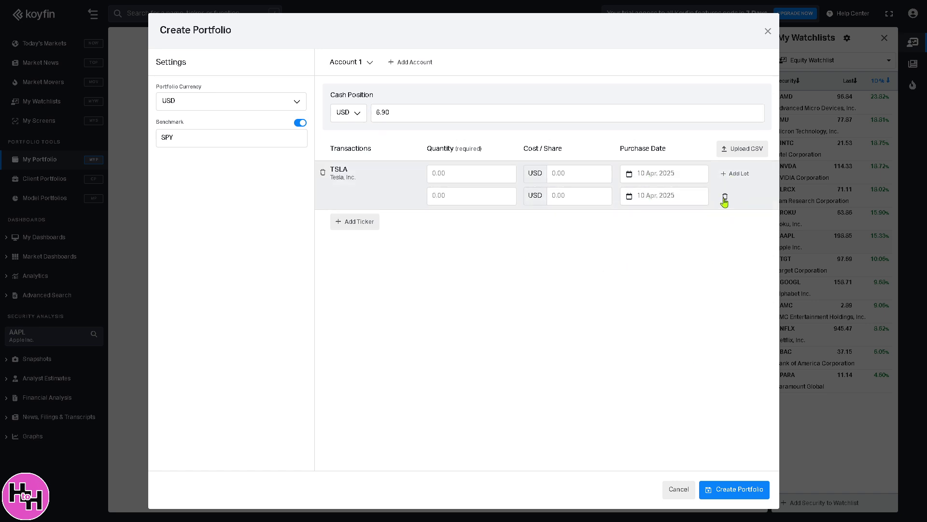
left_click(725, 198)
left_click(735, 489)
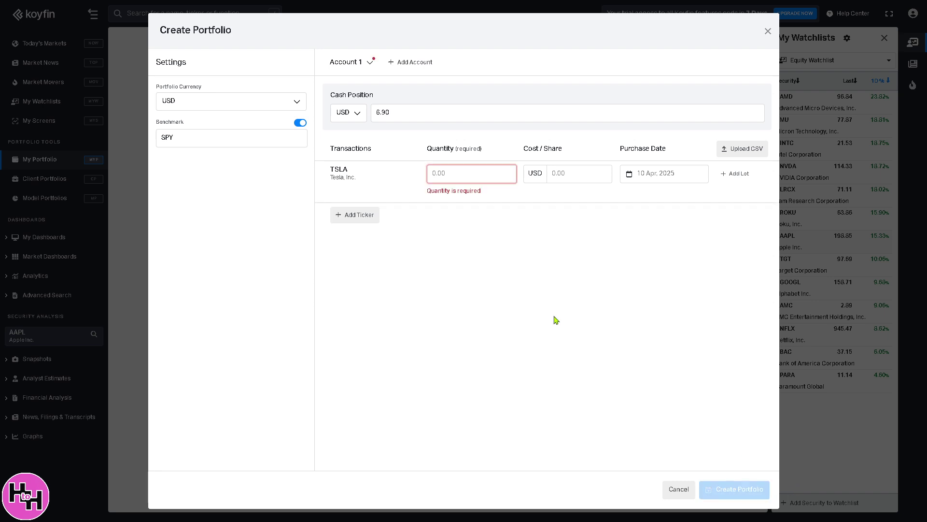
left_click(446, 173)
type("6.9")
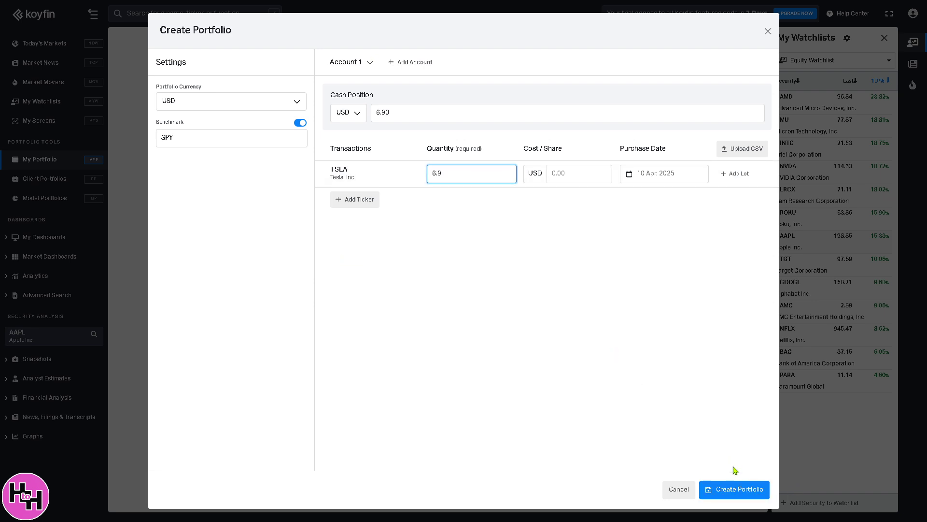
left_click(733, 489)
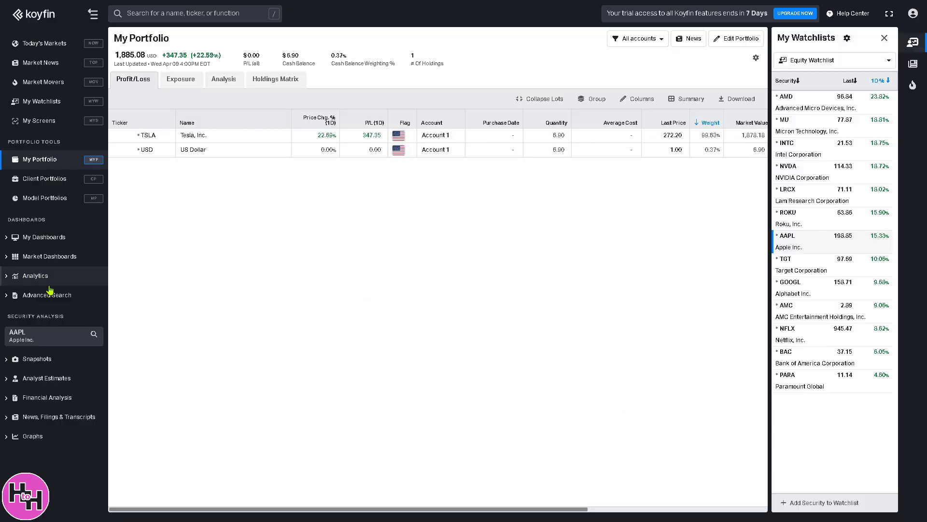
- Start a new screen, preview the ETF and mutual fund tabs, and pick the US/Canada value stocks template
left_click(43, 123)
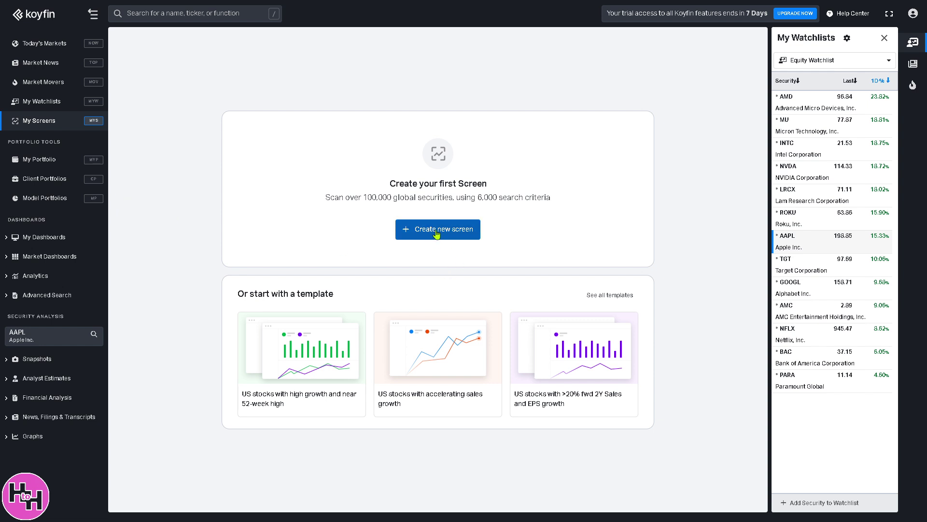
left_click(437, 234)
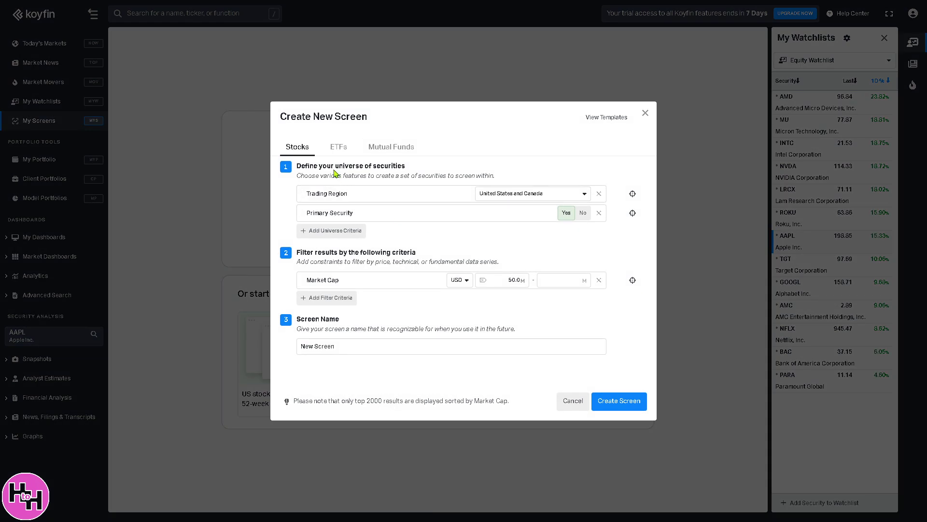
left_click(338, 147)
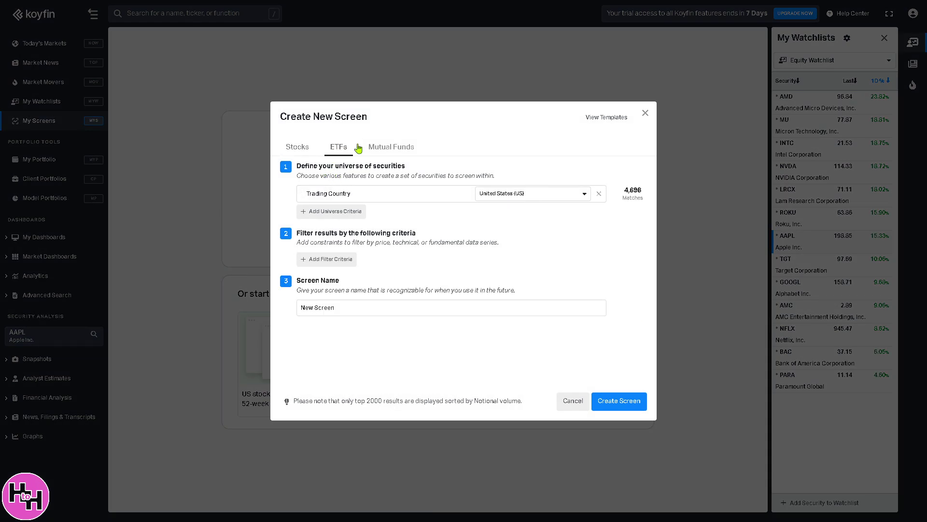
left_click(402, 148)
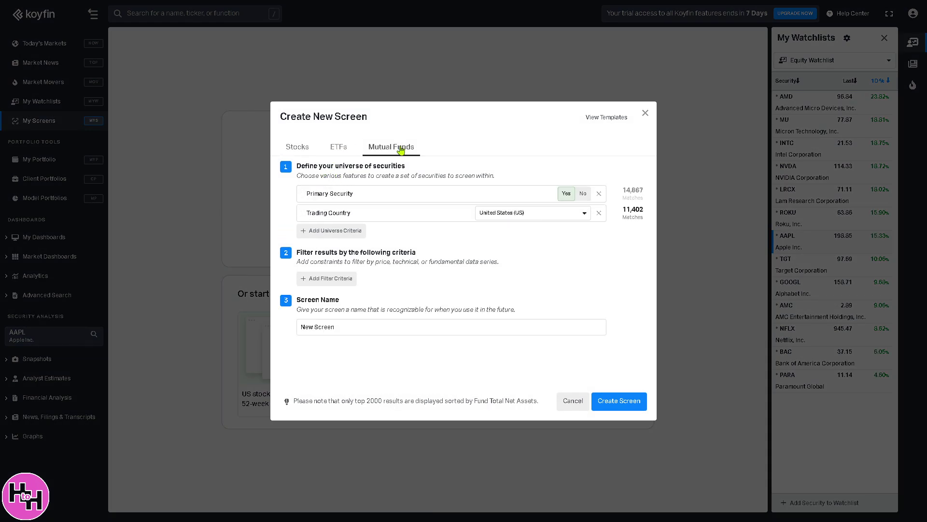
left_click(601, 120)
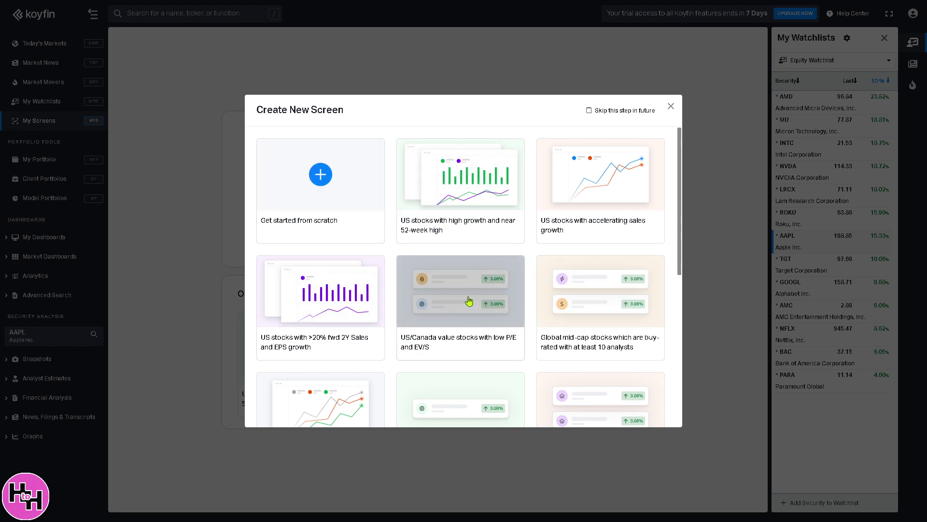
left_click(446, 281)
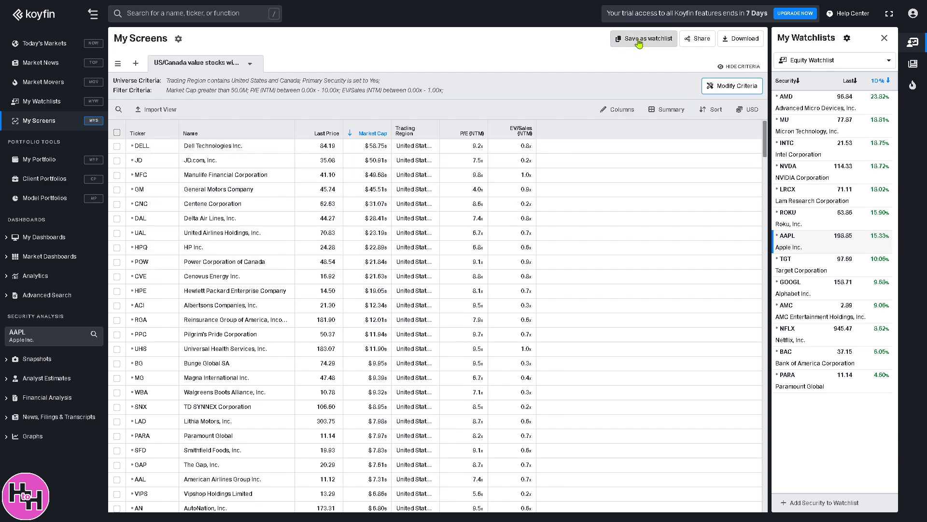
- Change the screen's sharing access from Private to Public and copy its link
left_click(688, 43)
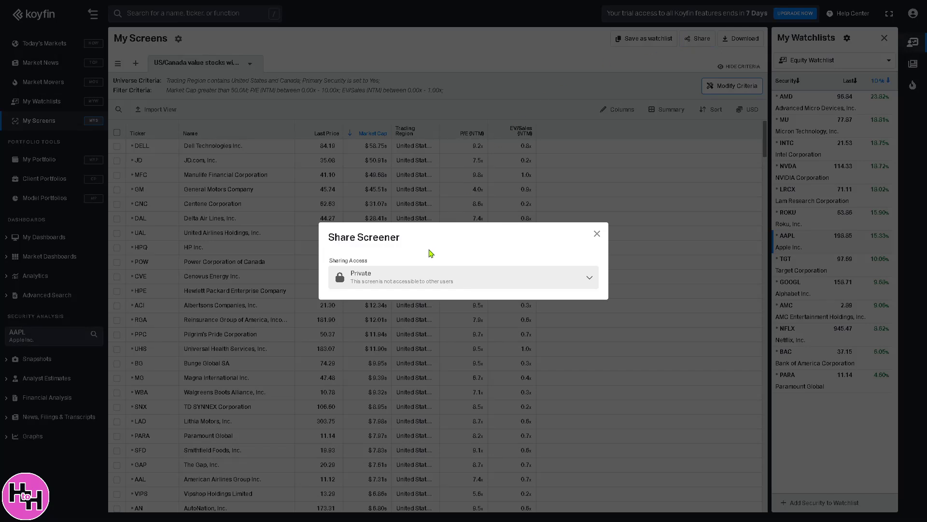
left_click(589, 281)
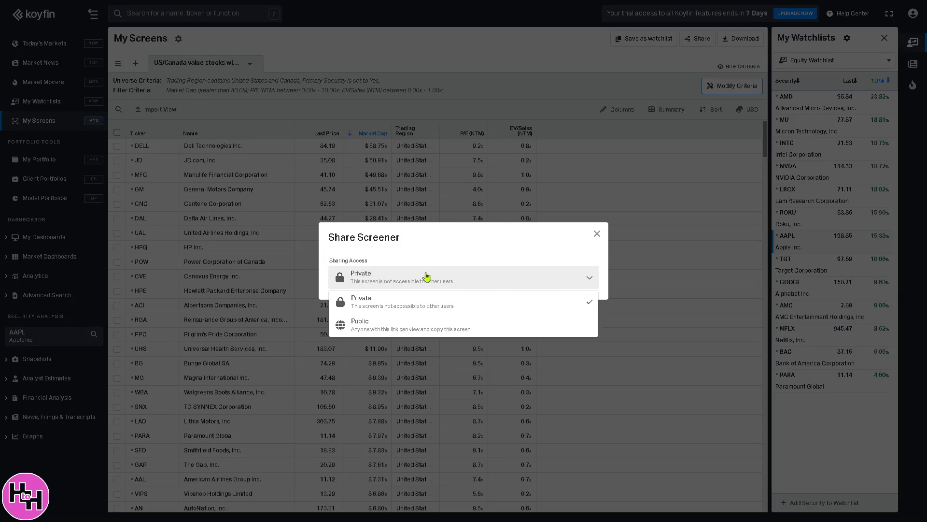
left_click(389, 323)
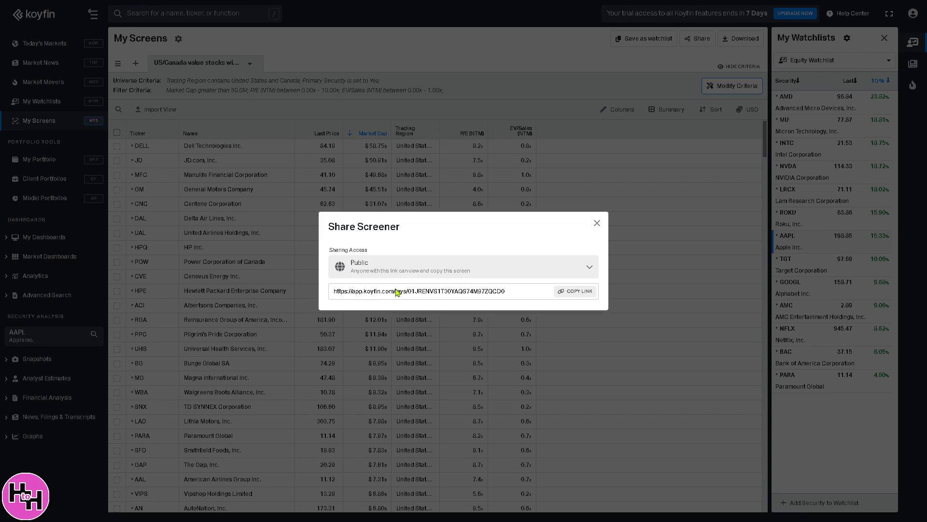
left_click(569, 292)
left_click(598, 224)
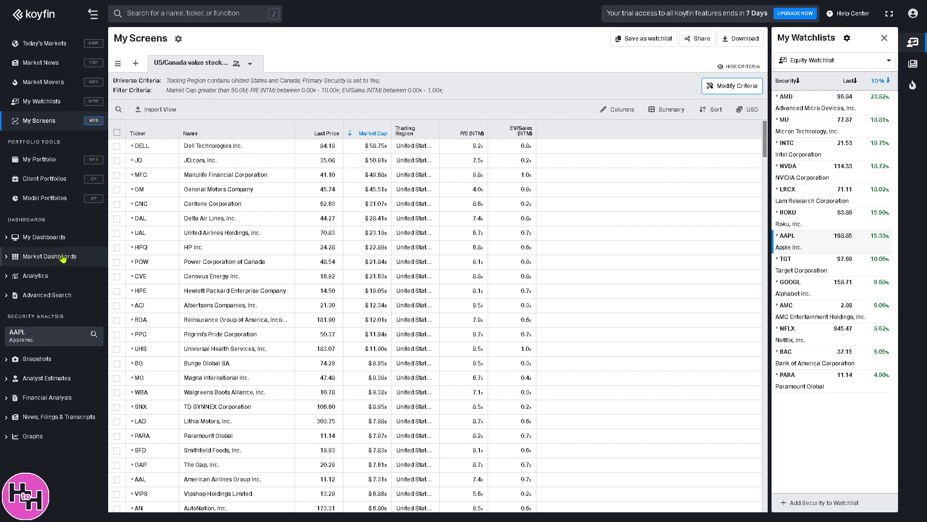
- Expand My Dashboards and open the Free Dashboard
left_click(58, 239)
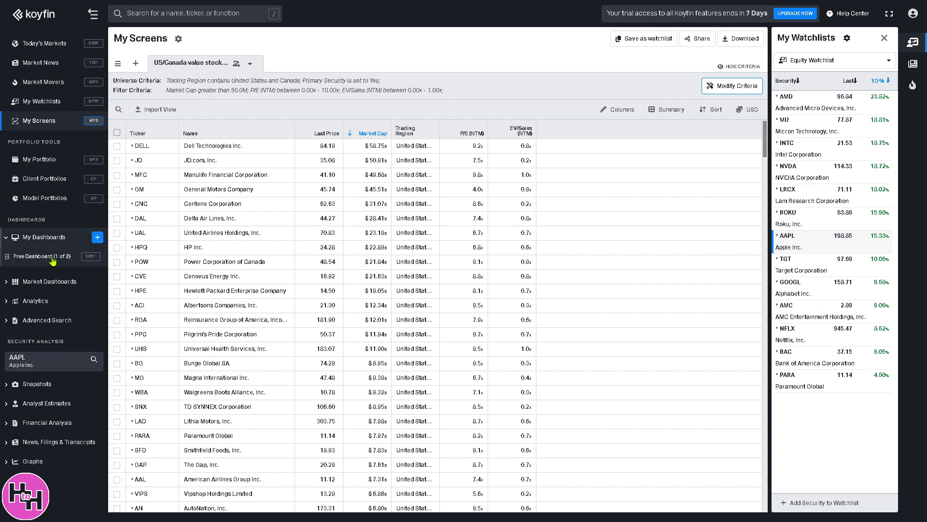
left_click(53, 259)
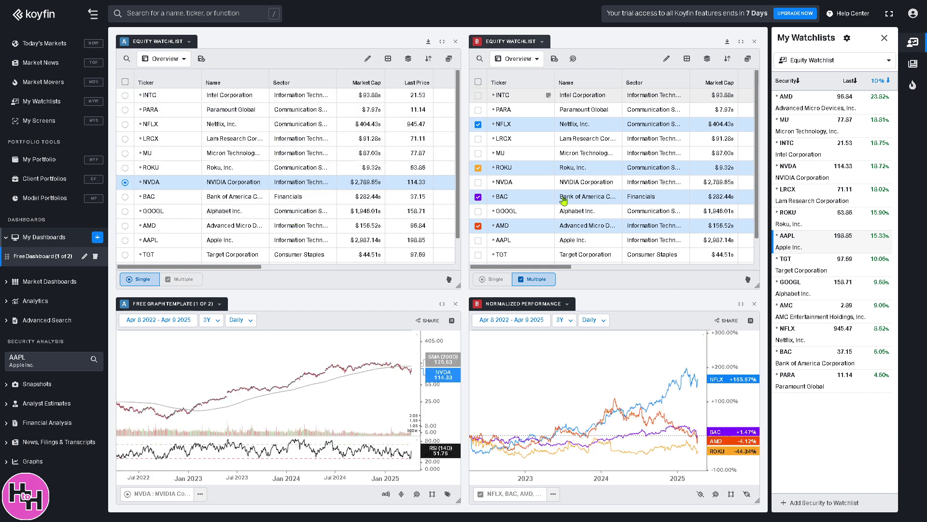
scroll(565, 218, "down", 2)
scroll(201, 338, "down", 2)
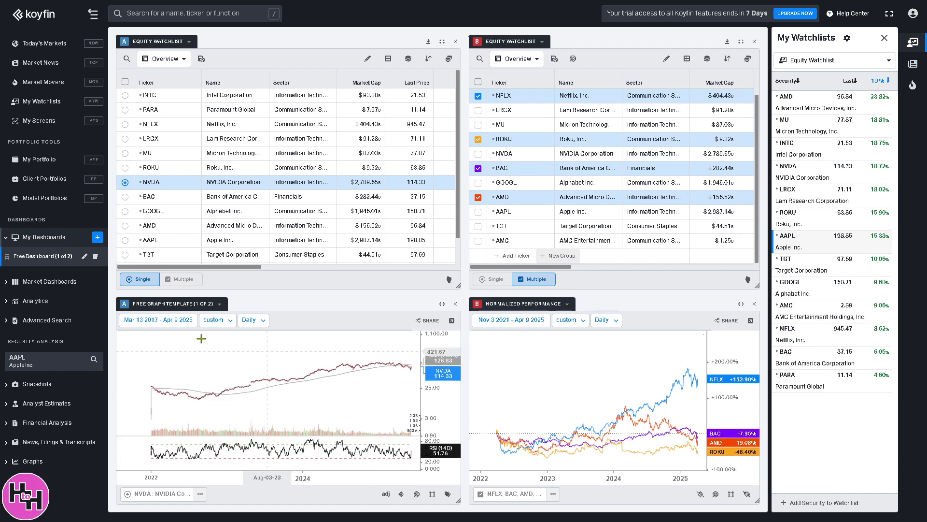
scroll(248, 348, "down", 3)
scroll(579, 334, "down", 1)
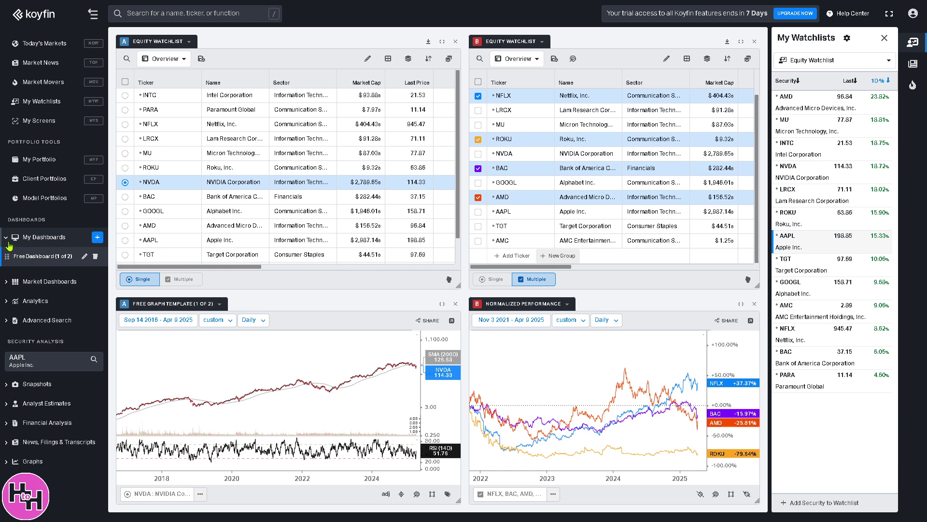
- Open Market Movers for the S&P 100 and view pre-market, market and post-market movers
left_click(48, 85)
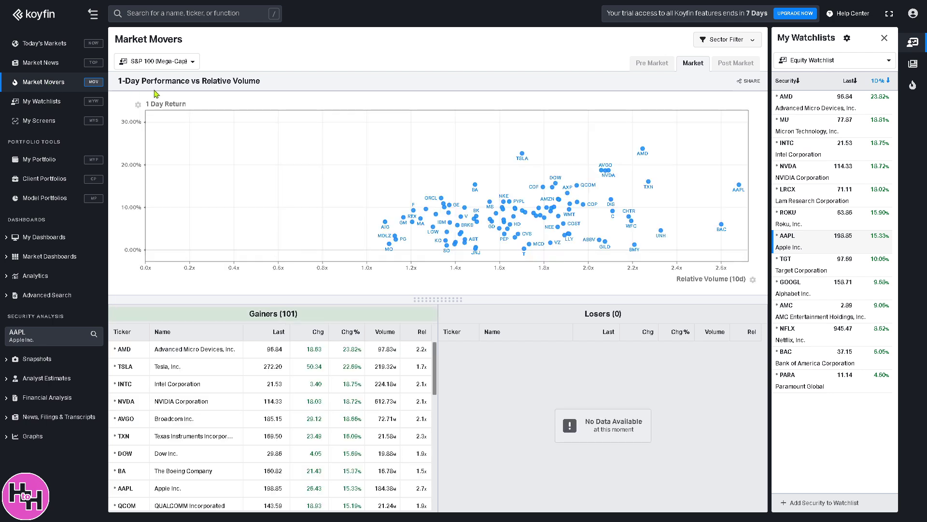
left_click(194, 65)
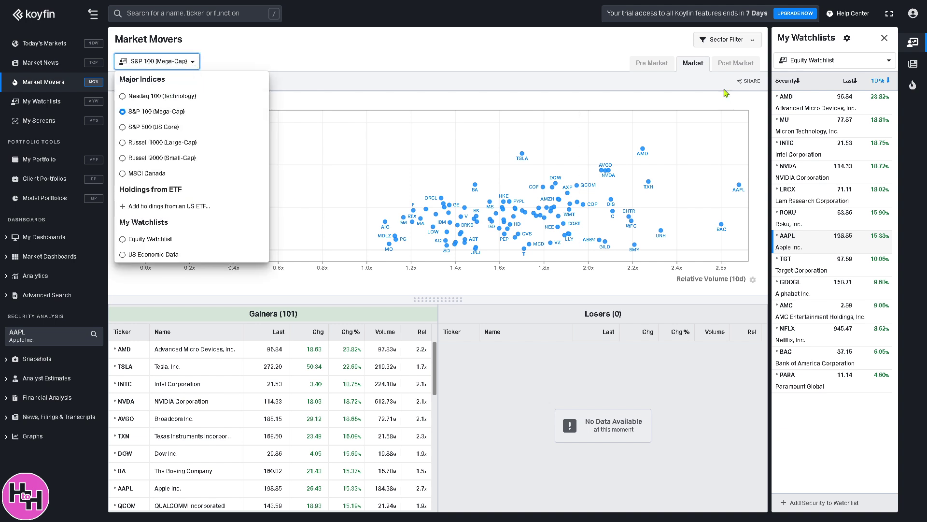
left_click(652, 64)
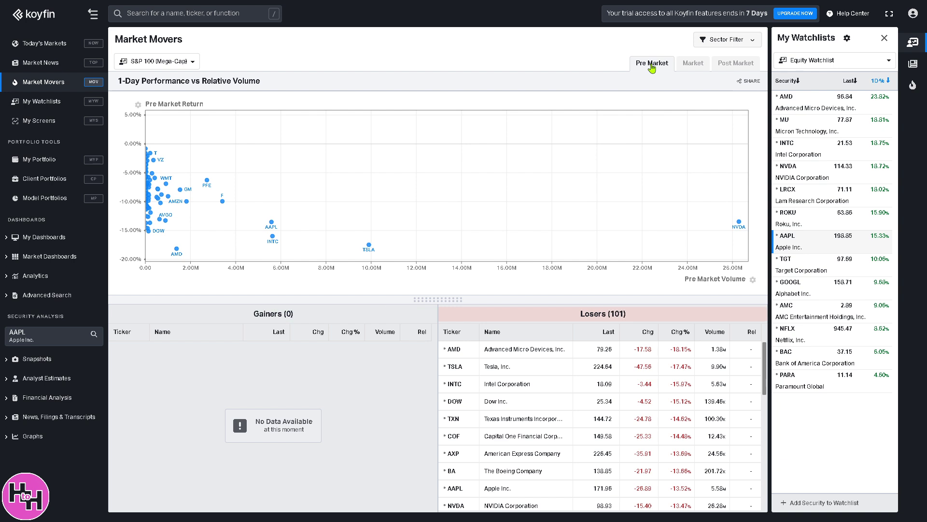
left_click(692, 65)
left_click(748, 67)
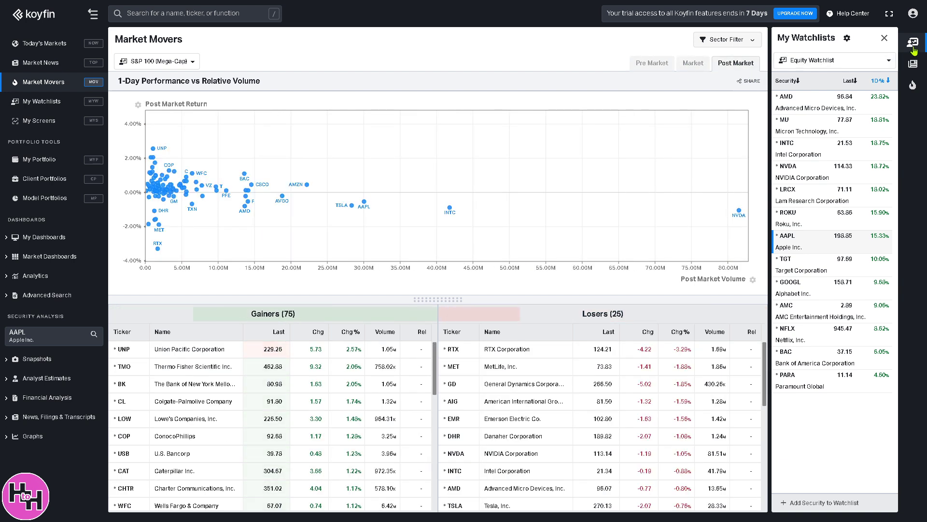